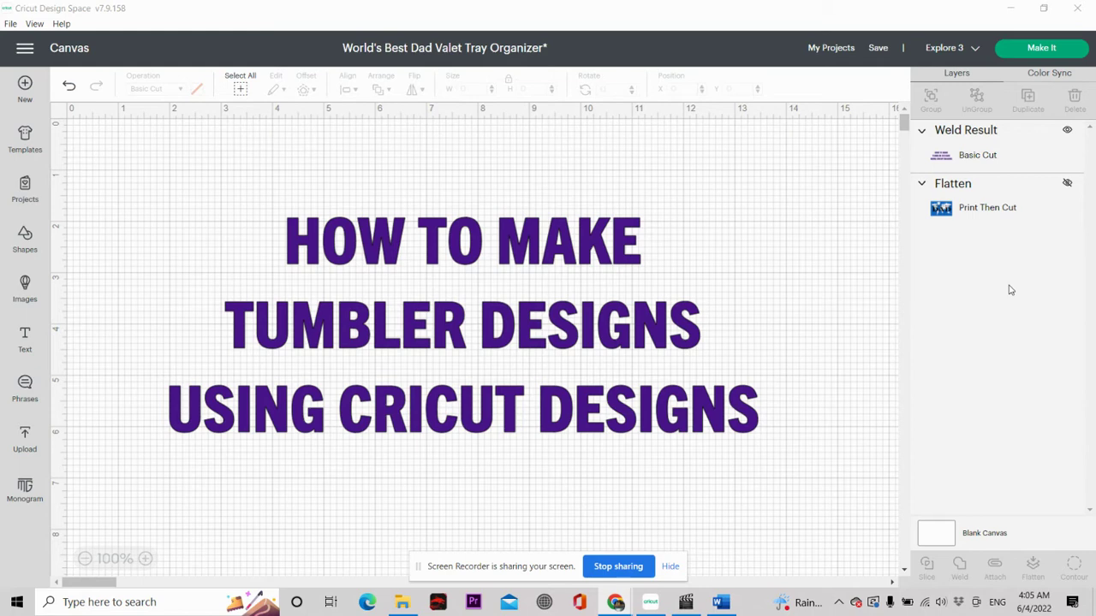
- Hide the Weld Result title layer and show the flattened World's Best Dad map layer
{"action": "left_click", "coordinate": [1068, 133]}
{"action": "left_click", "coordinate": [1067, 185]}
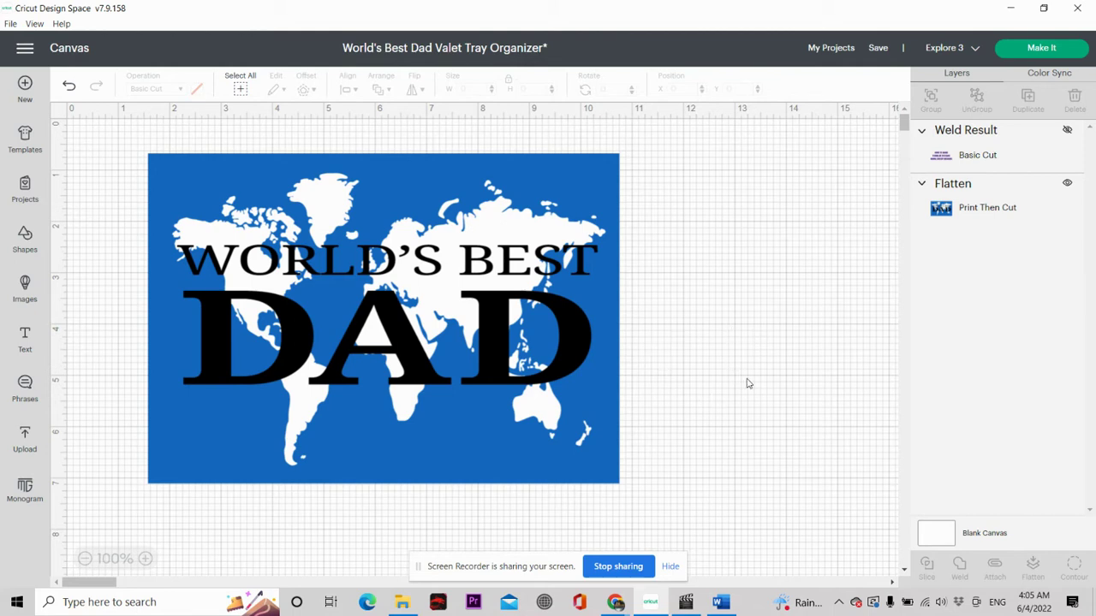
{"action": "left_click", "coordinate": [19, 603]}
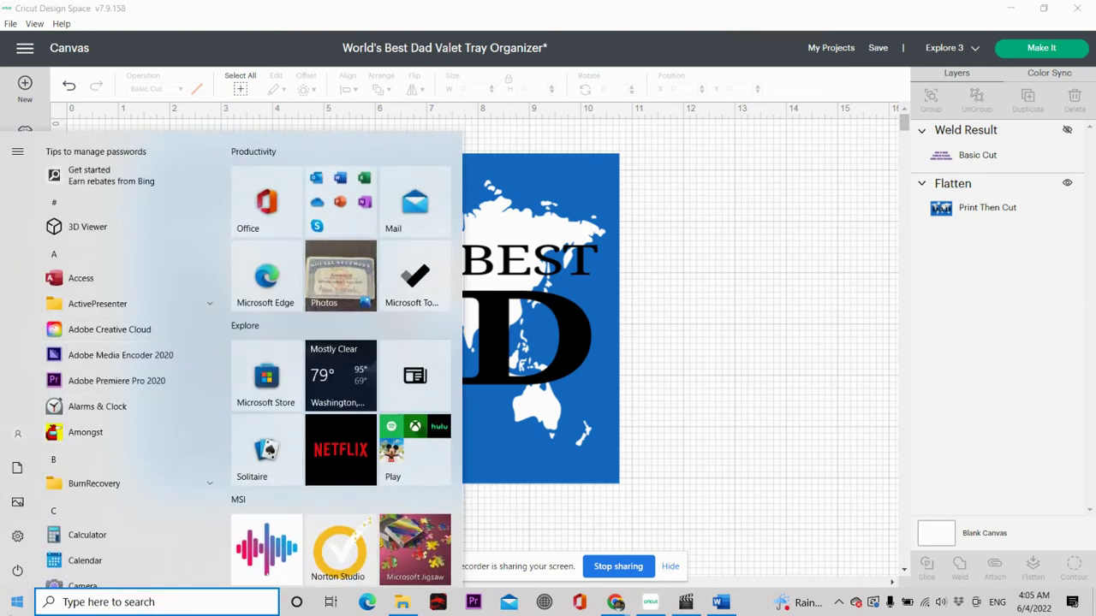
- Launch Snipping Tool by searching SN and snip the area around the map design
{"action": "left_click", "coordinate": [75, 603]}
{"action": "type", "text": "SN"}
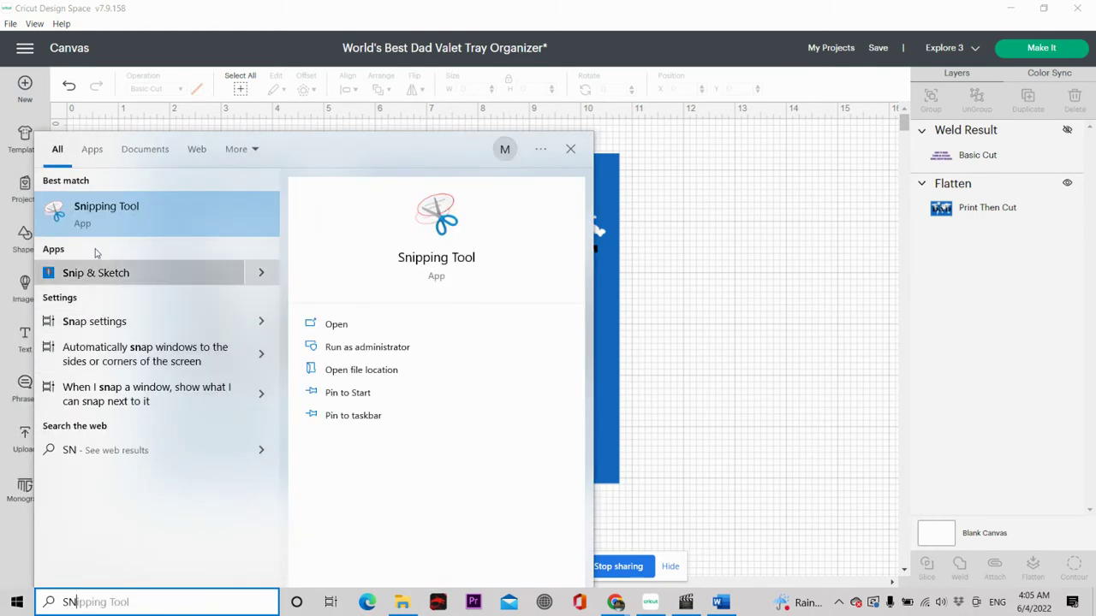
{"action": "key", "text": "Escape"}
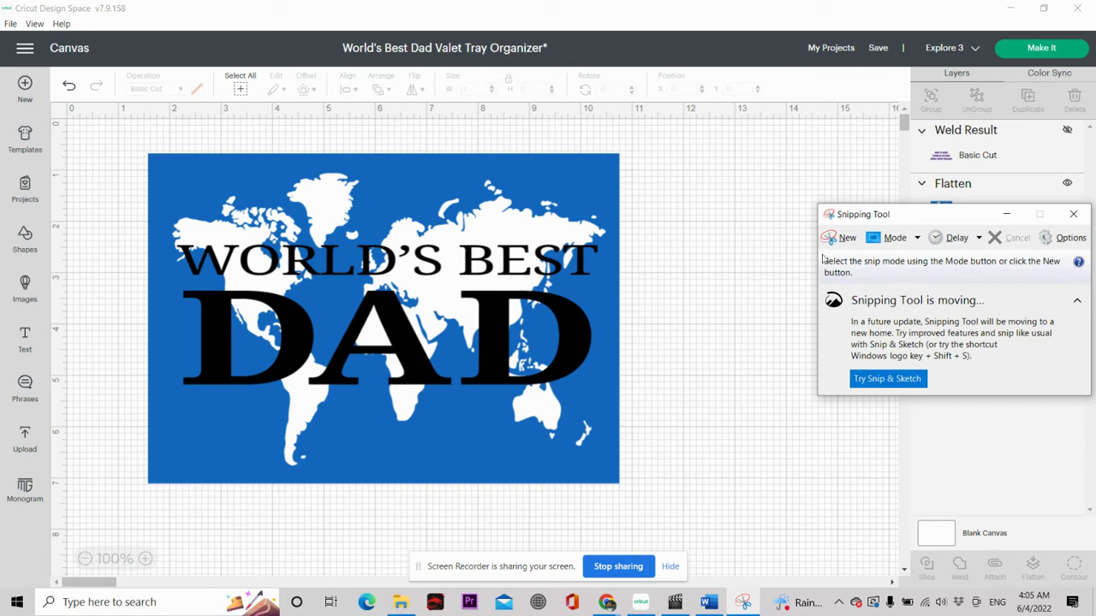
{"action": "left_click", "coordinate": [839, 240]}
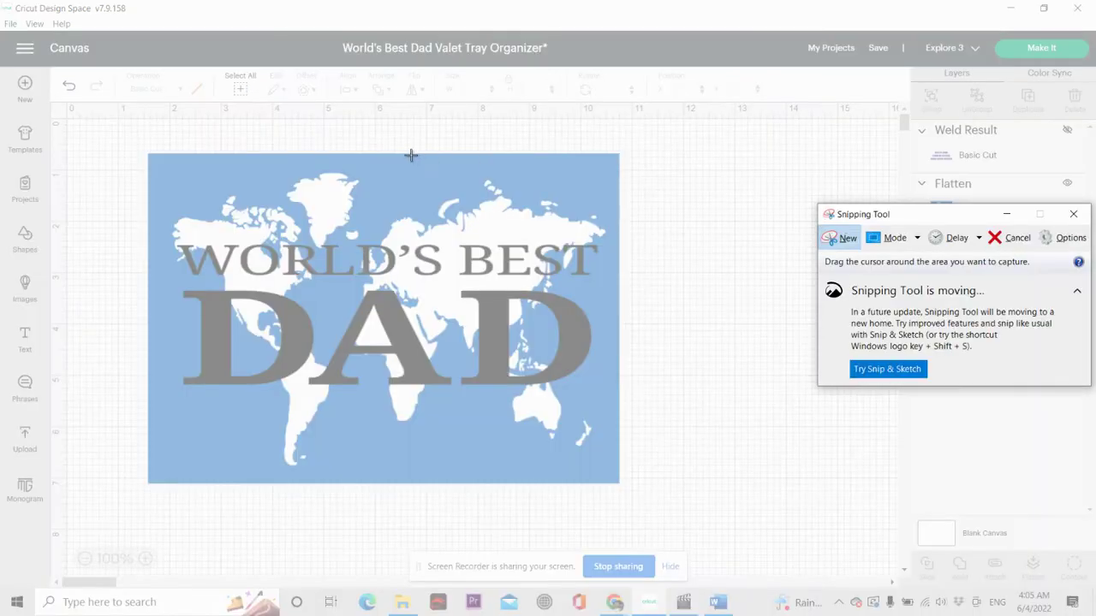
{"action": "left_click_drag", "start_coordinate": [149, 159], "coordinate": [619, 484]}
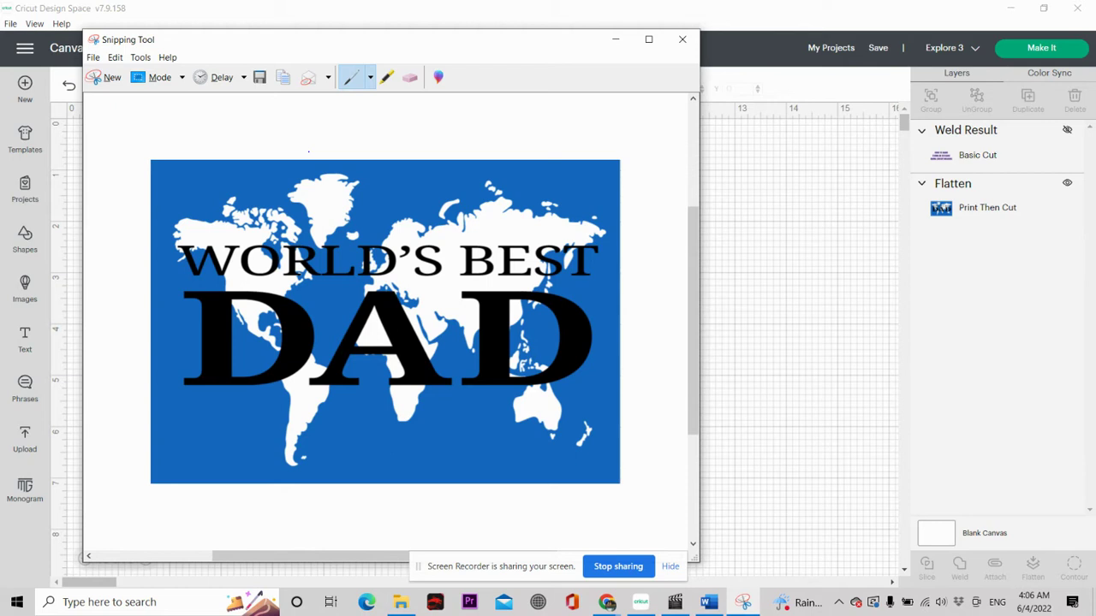
- Save the snip as a PNG named 'fATHERS DAY' in the Pictures folder
{"action": "left_click", "coordinate": [94, 58]}
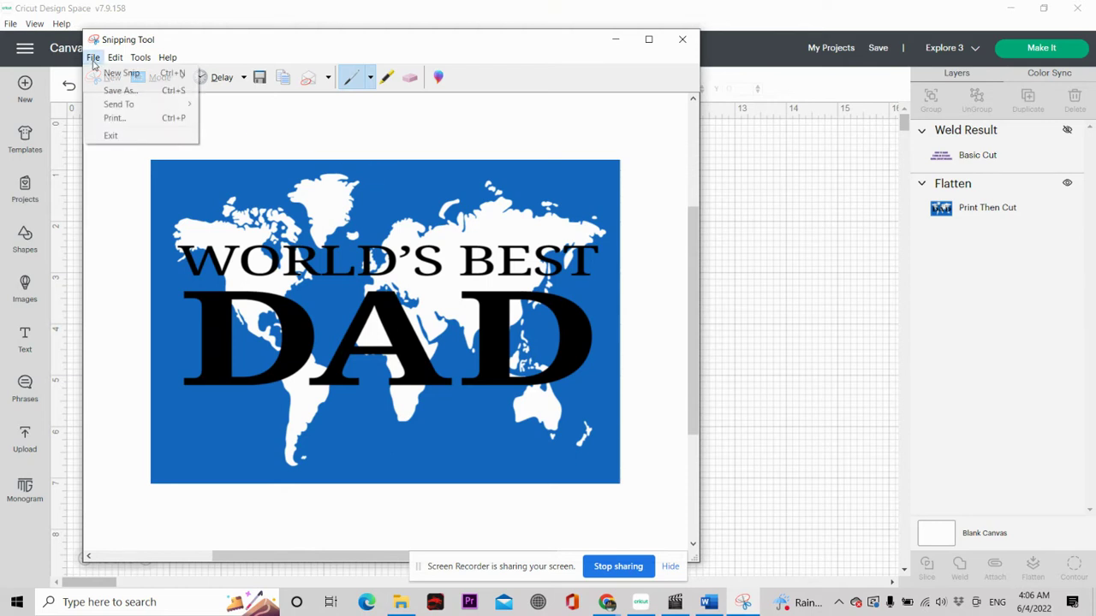
{"action": "left_click", "coordinate": [112, 91]}
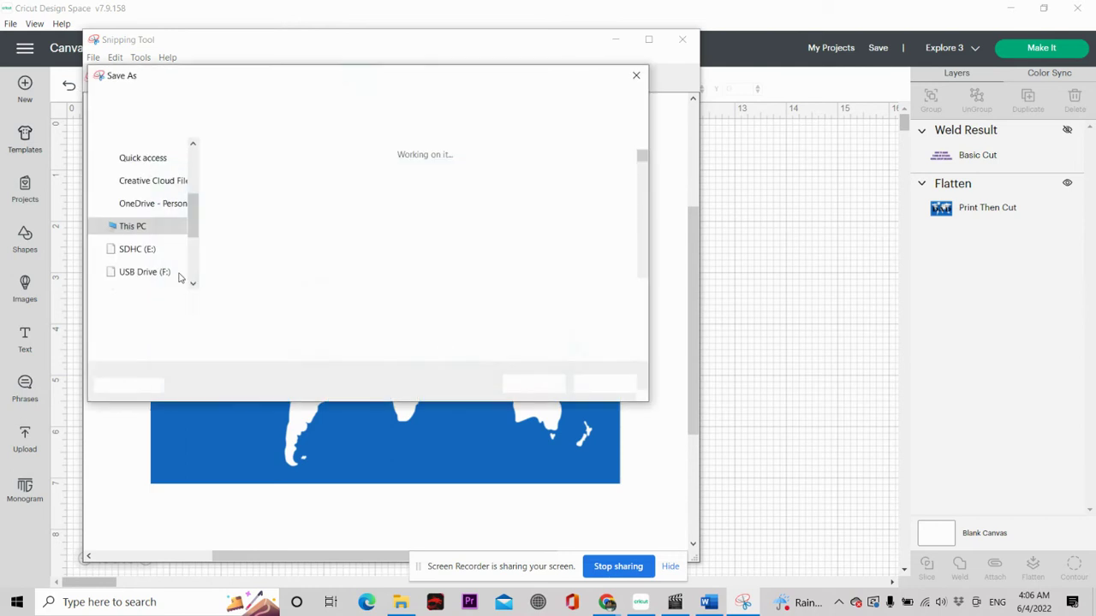
{"action": "type", "text": "a"}
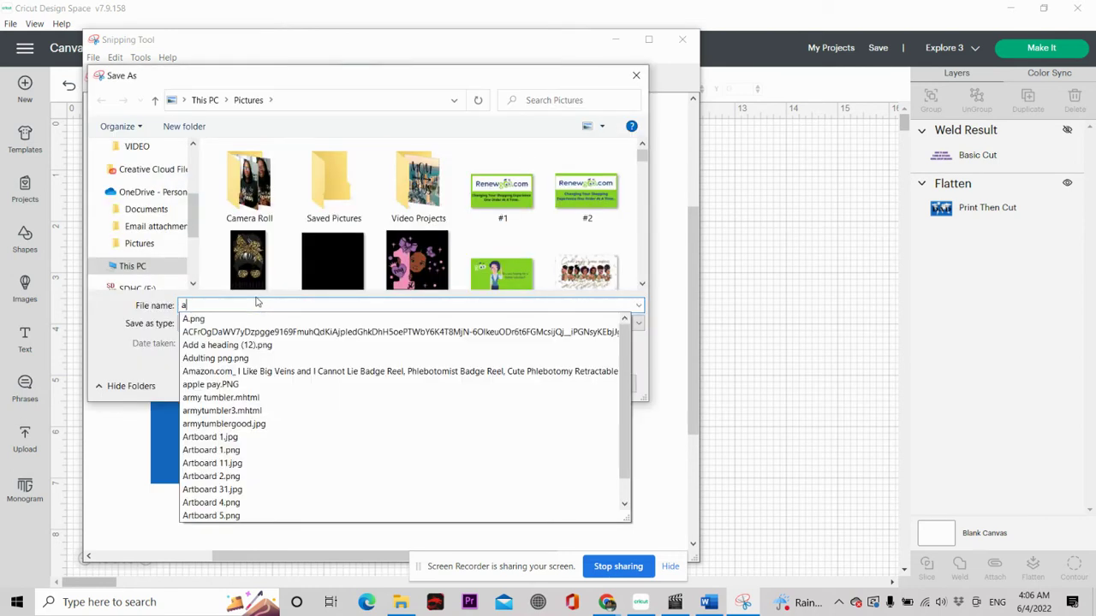
{"action": "key", "text": "BackSpace"}
{"action": "type", "text": "f"}
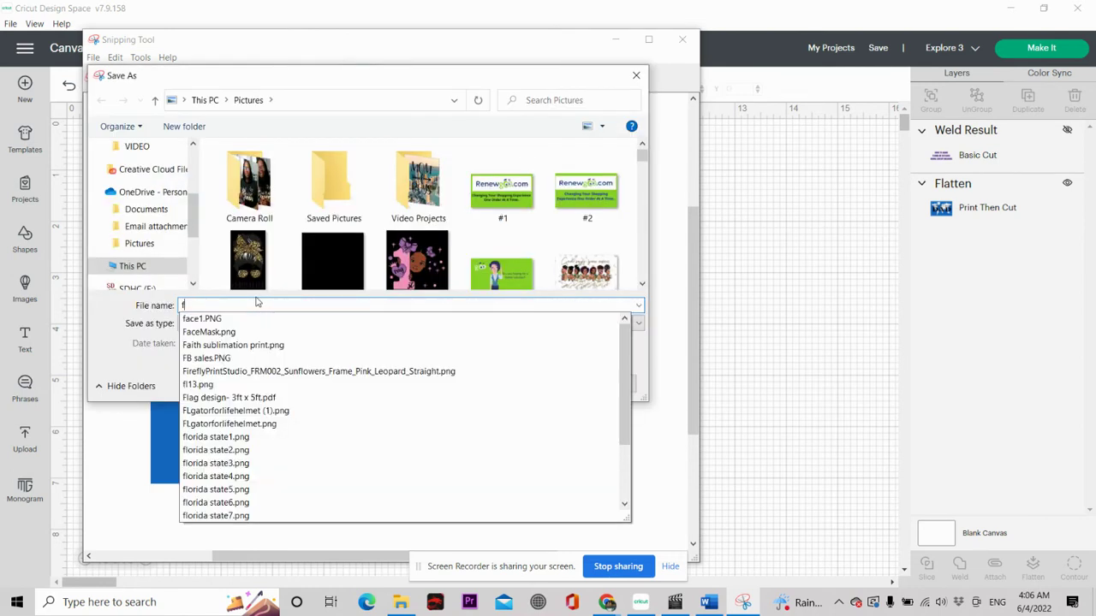
{"action": "type", "text": "ATHERS DAY"}
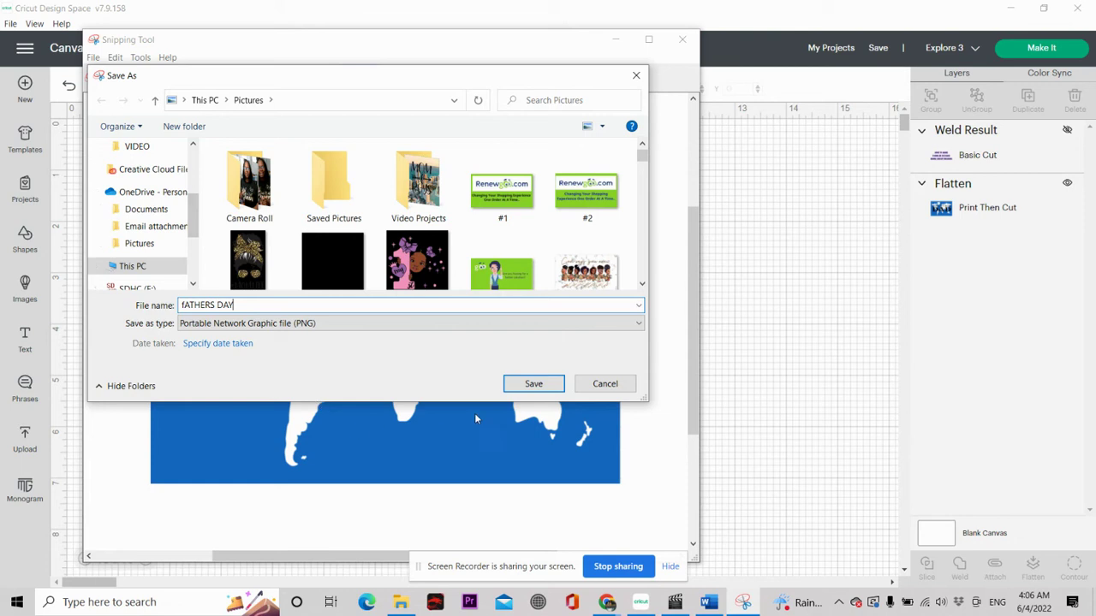
{"action": "left_click", "coordinate": [531, 383]}
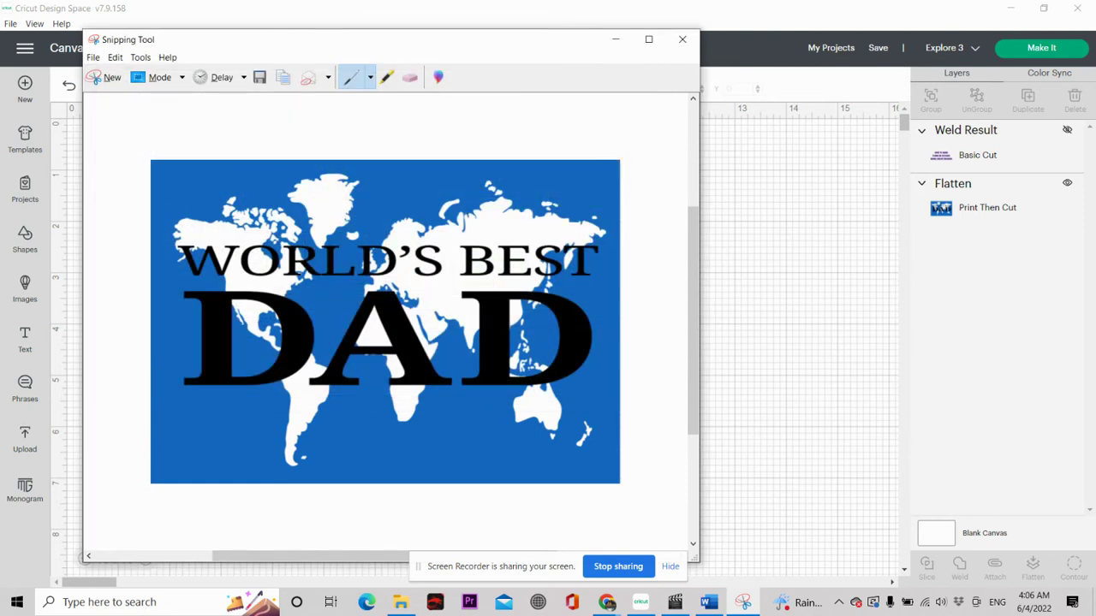
- Minimize Snipping Tool and Cricut Design Space, then start a blank Word document
{"action": "left_click", "coordinate": [615, 39]}
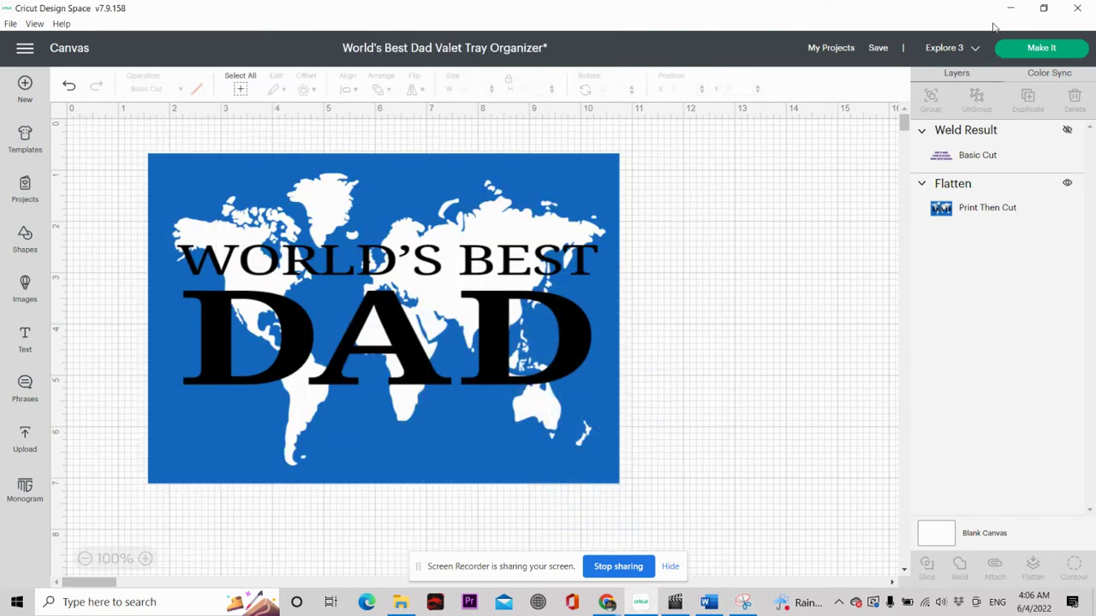
{"action": "left_click", "coordinate": [1011, 10]}
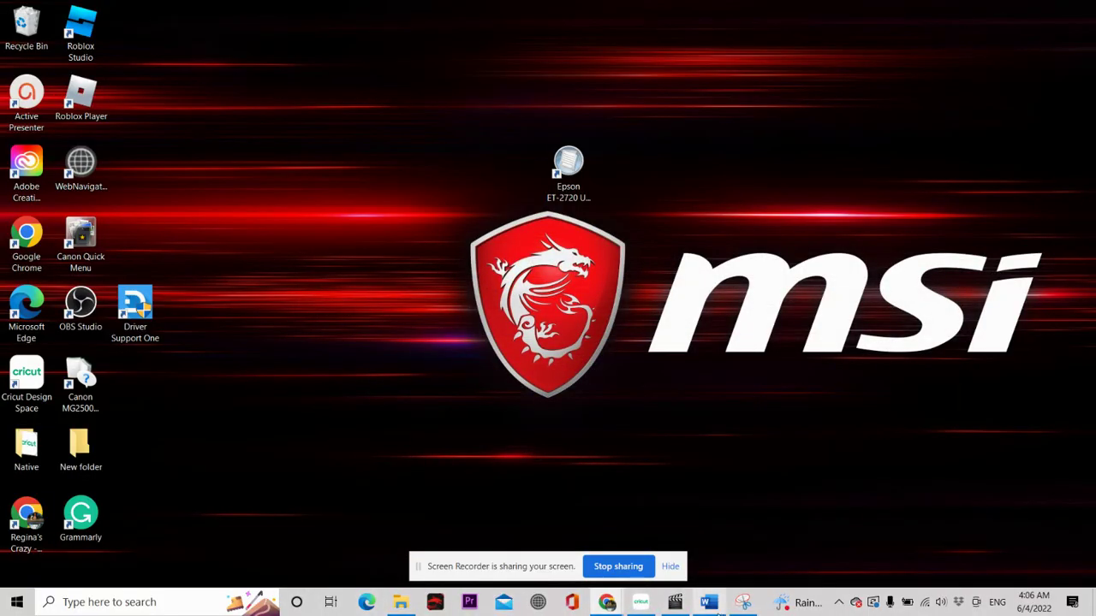
{"action": "left_click", "coordinate": [709, 603]}
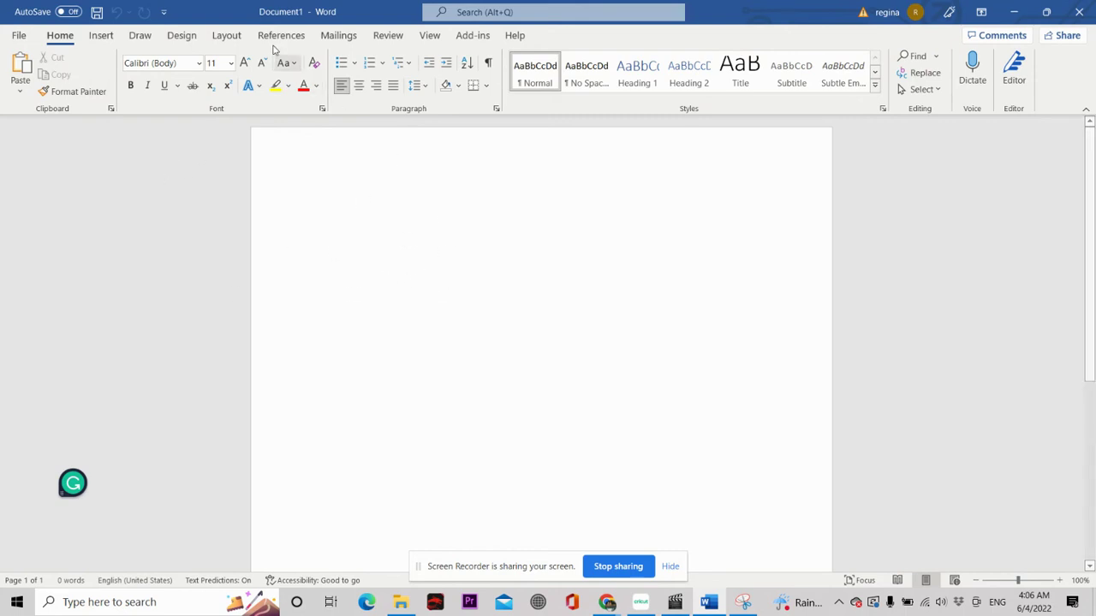
- Insert the fATHERS DAY picture from this device and rotate it a quarter turn
{"action": "left_click", "coordinate": [100, 37]}
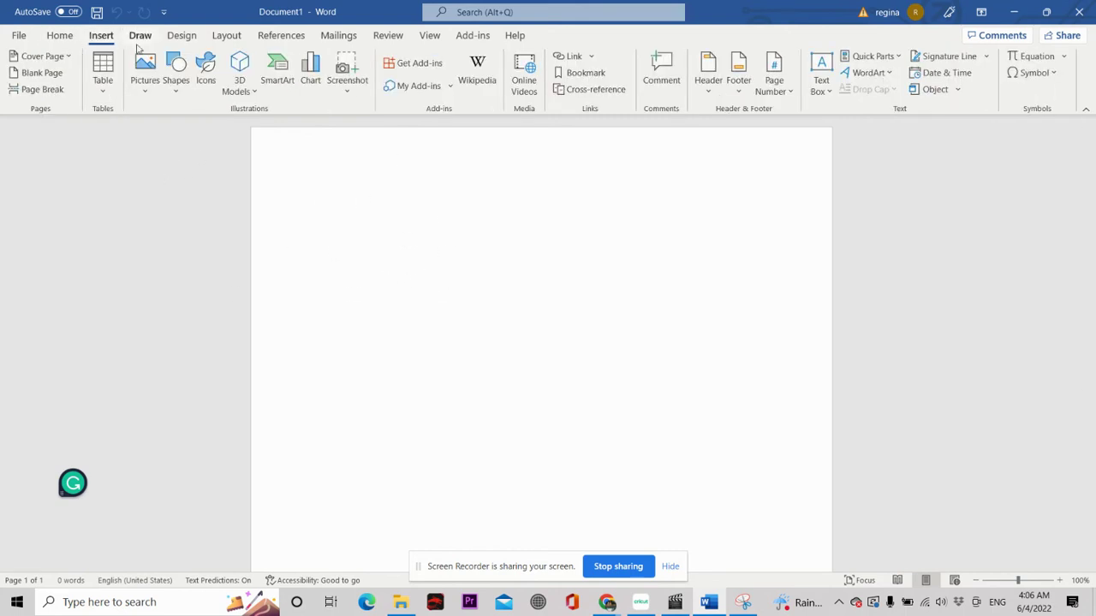
{"action": "left_click", "coordinate": [147, 77]}
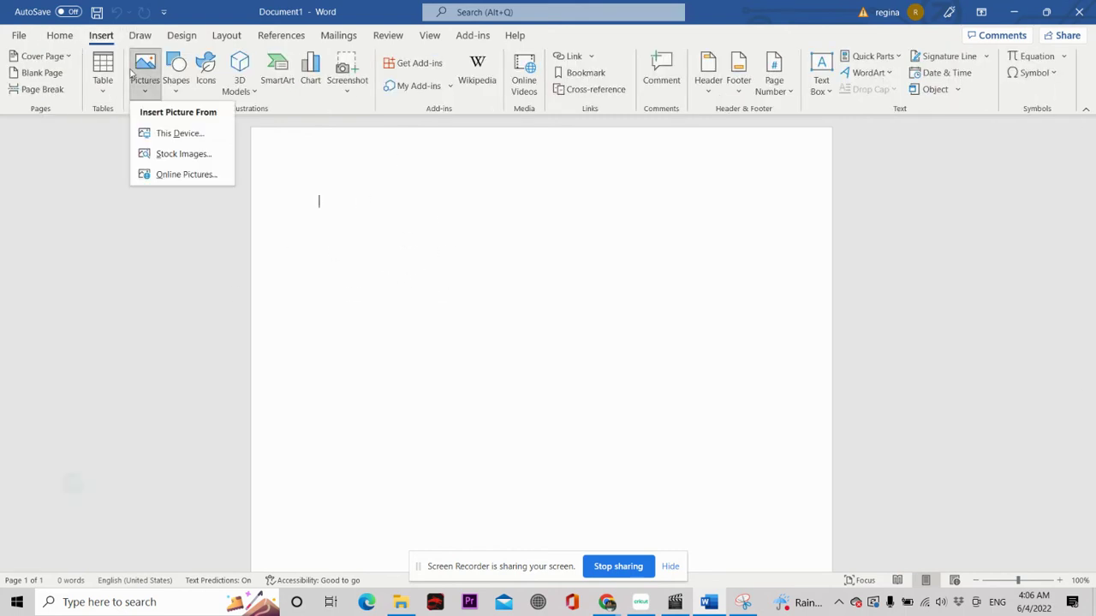
{"action": "left_click", "coordinate": [167, 134]}
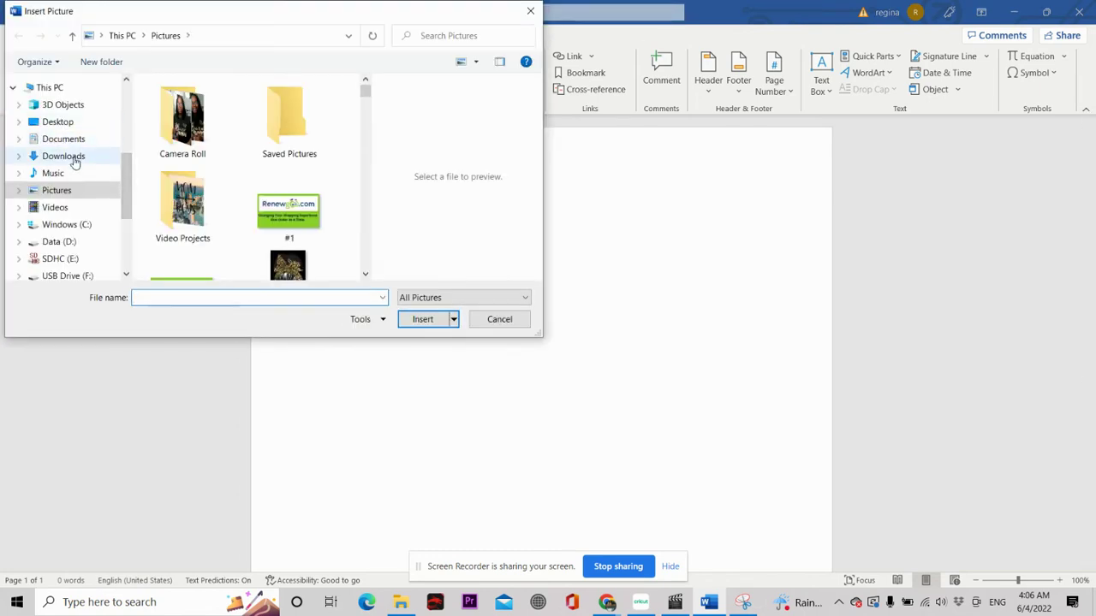
{"action": "scroll", "coordinate": [80, 126], "scroll_direction": "up", "scroll_amount": 2}
{"action": "scroll", "coordinate": [80, 126], "scroll_direction": "up", "scroll_amount": 3}
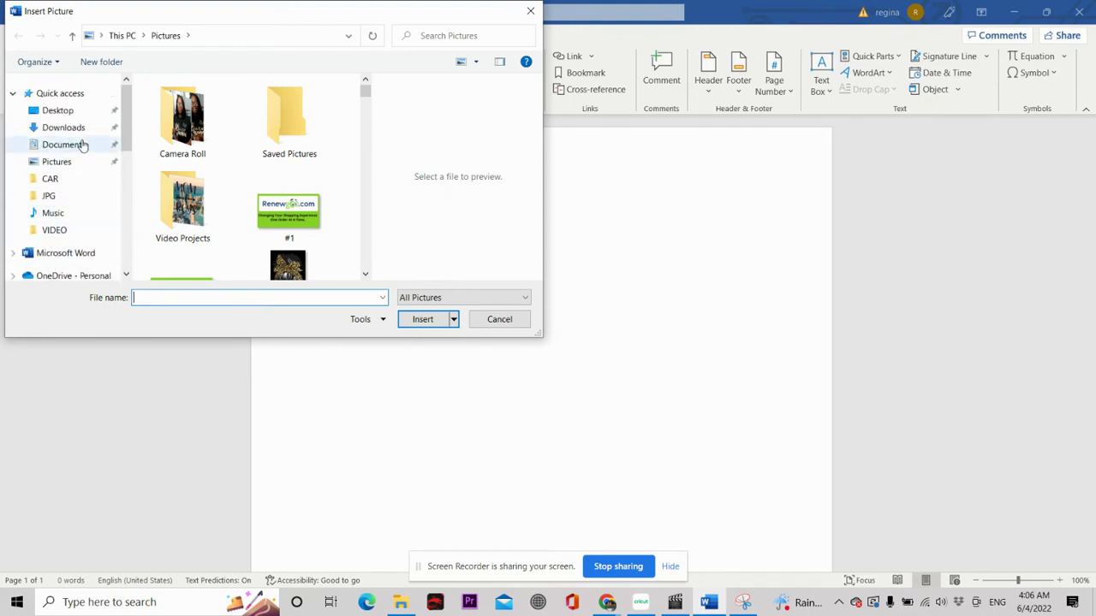
{"action": "left_click", "coordinate": [60, 93]}
{"action": "scroll", "coordinate": [239, 164], "scroll_direction": "down", "scroll_amount": 5}
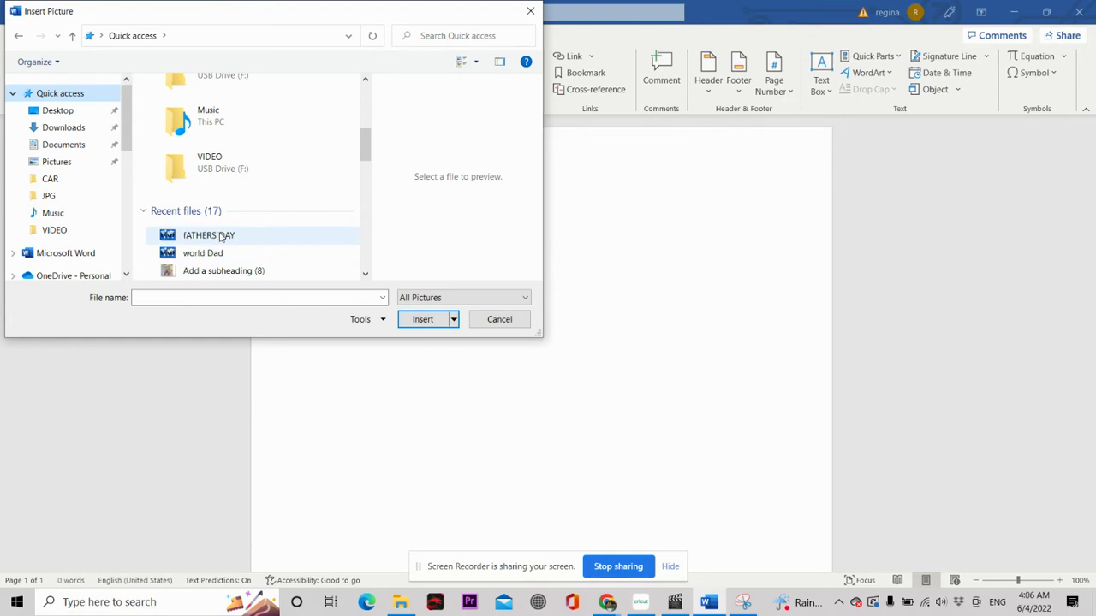
{"action": "left_click", "coordinate": [221, 238]}
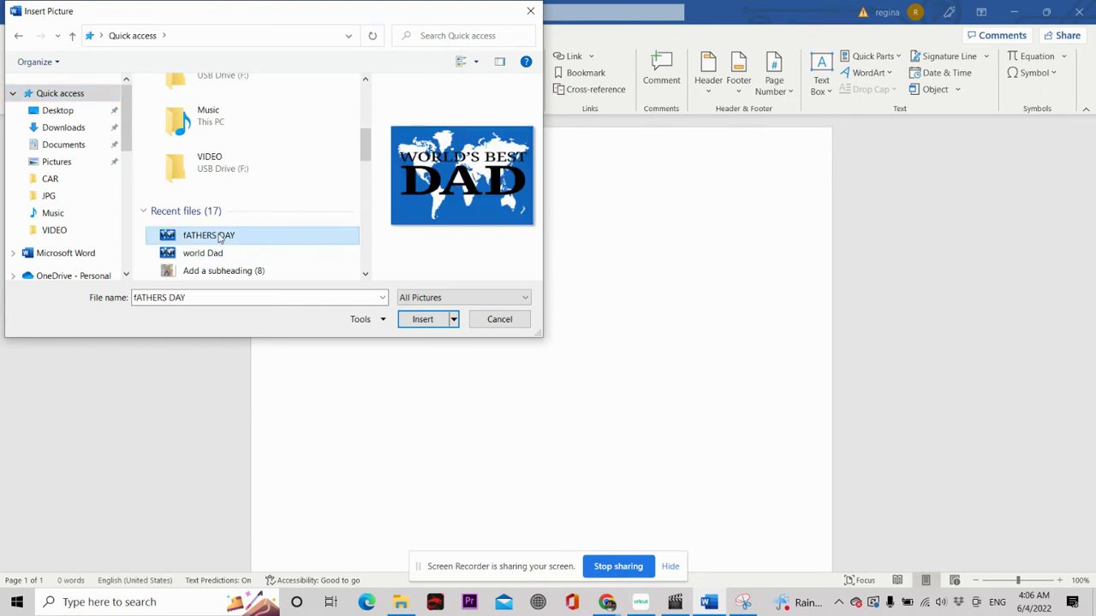
{"action": "left_click", "coordinate": [422, 319]}
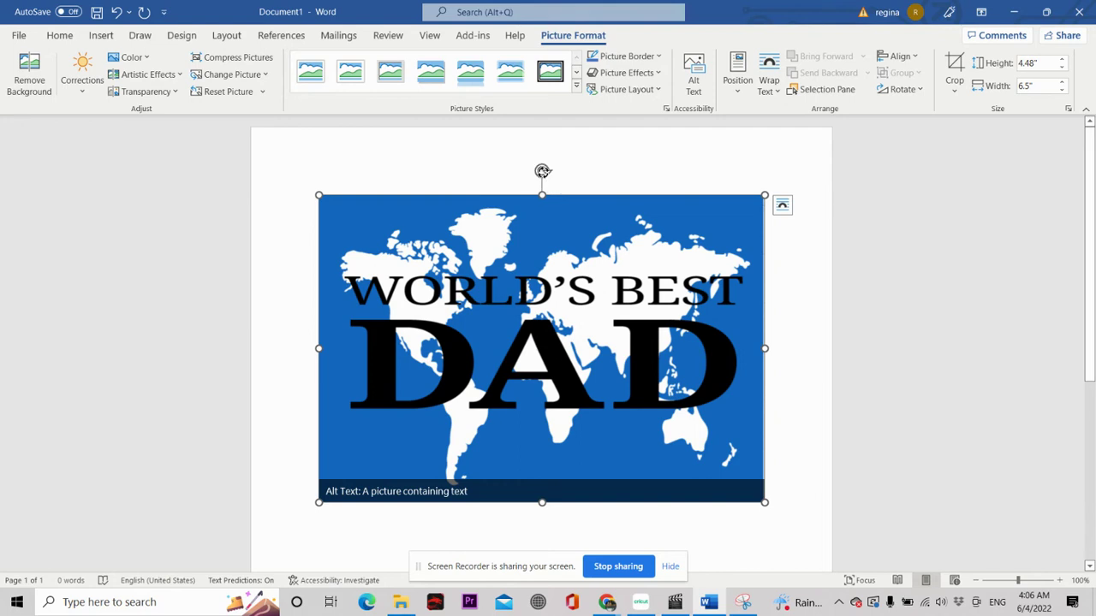
{"action": "left_click_drag", "start_coordinate": [543, 168], "coordinate": [624, 348]}
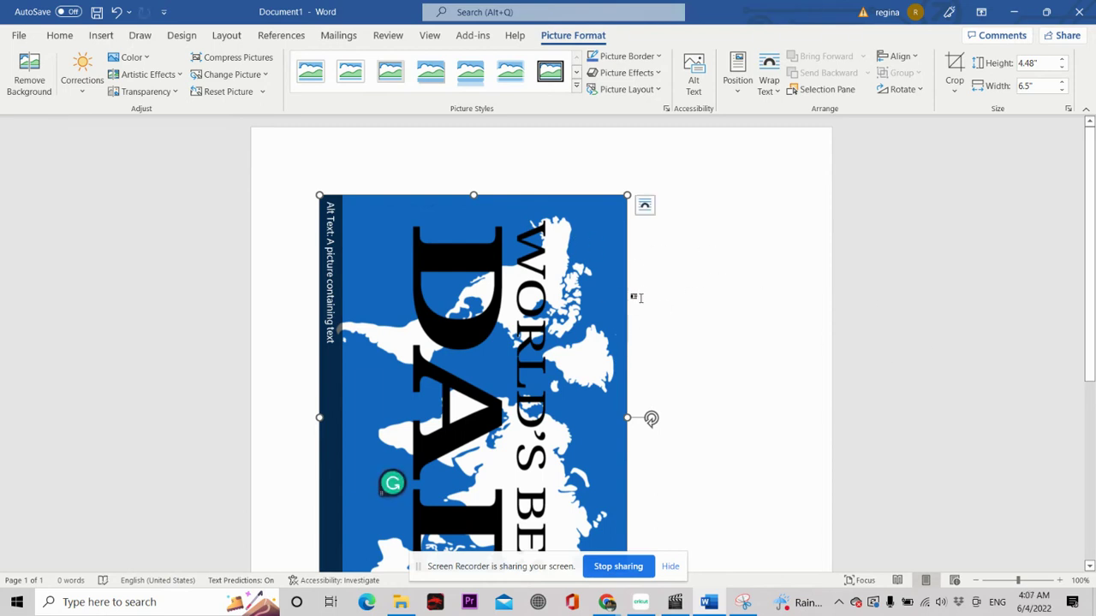
- Unlock the aspect ratio and resize the picture to 8.4" high by 9.4" wide
{"action": "left_click", "coordinate": [954, 64]}
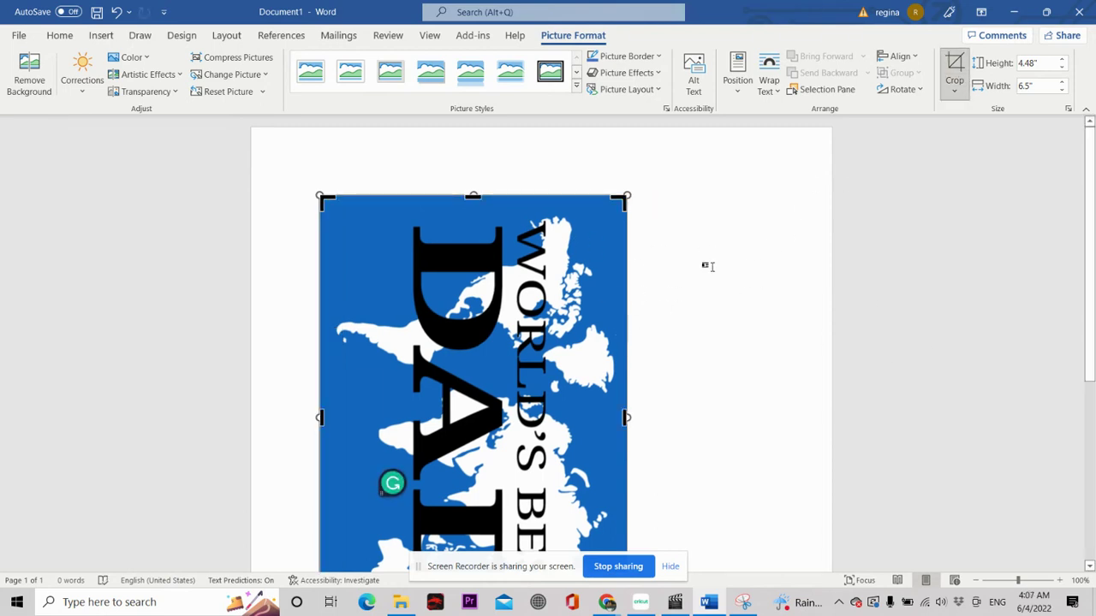
{"action": "scroll", "coordinate": [707, 266], "scroll_direction": "down", "scroll_amount": 3}
{"action": "scroll", "coordinate": [707, 267], "scroll_direction": "up", "scroll_amount": 2}
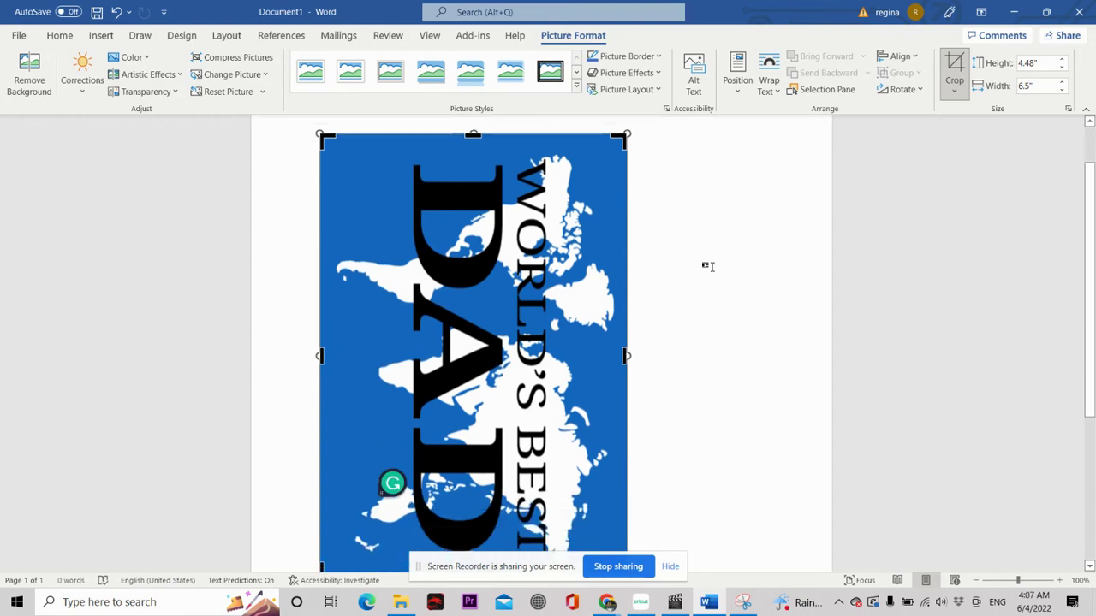
{"action": "left_click", "coordinate": [1069, 109]}
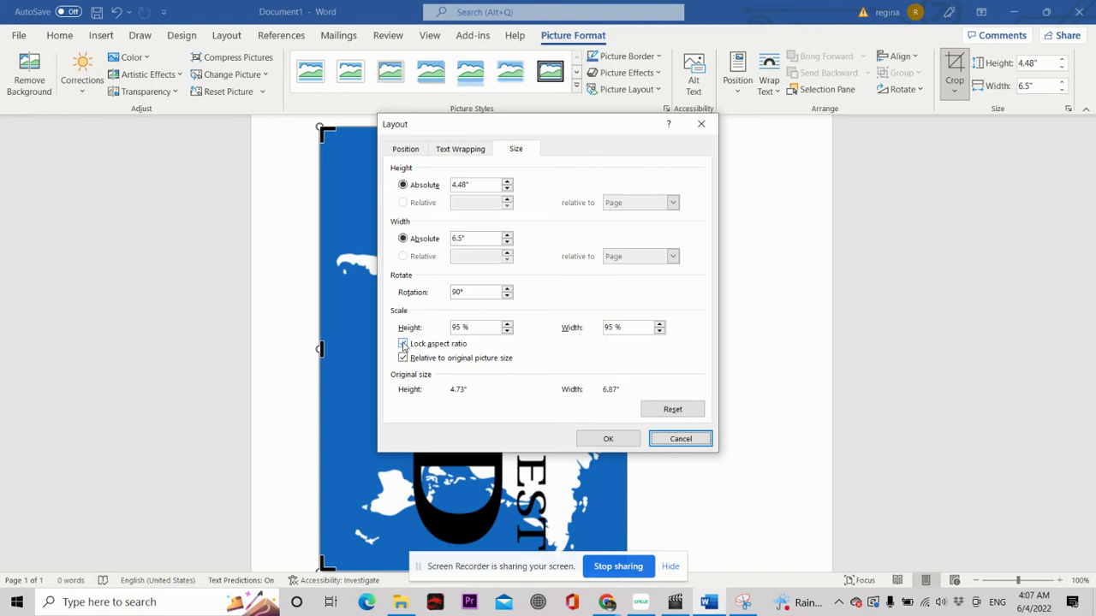
{"action": "left_click", "coordinate": [403, 359]}
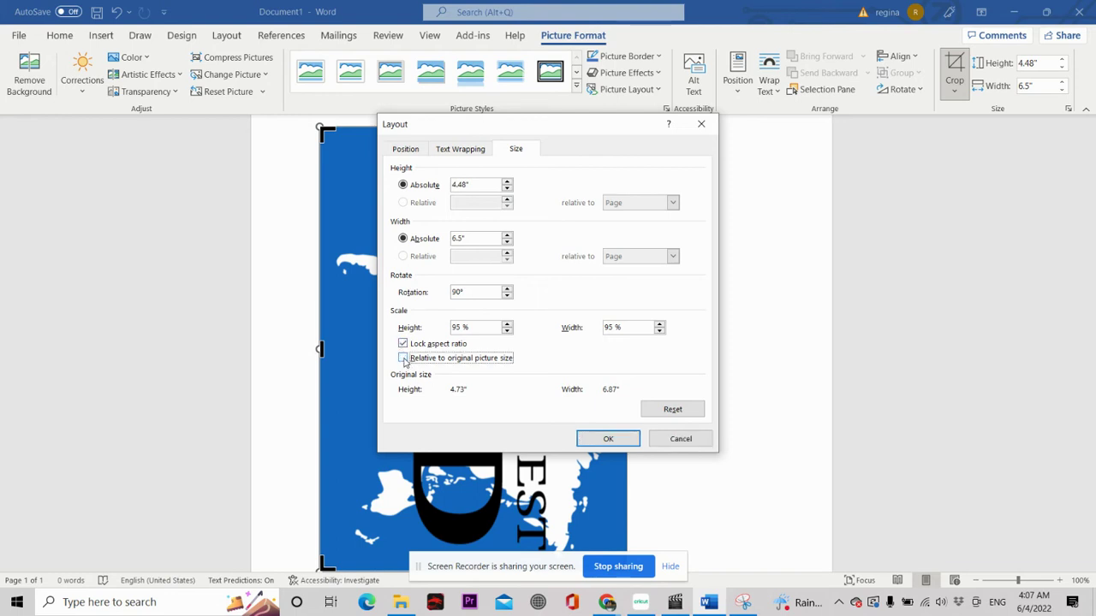
{"action": "left_click", "coordinate": [403, 345]}
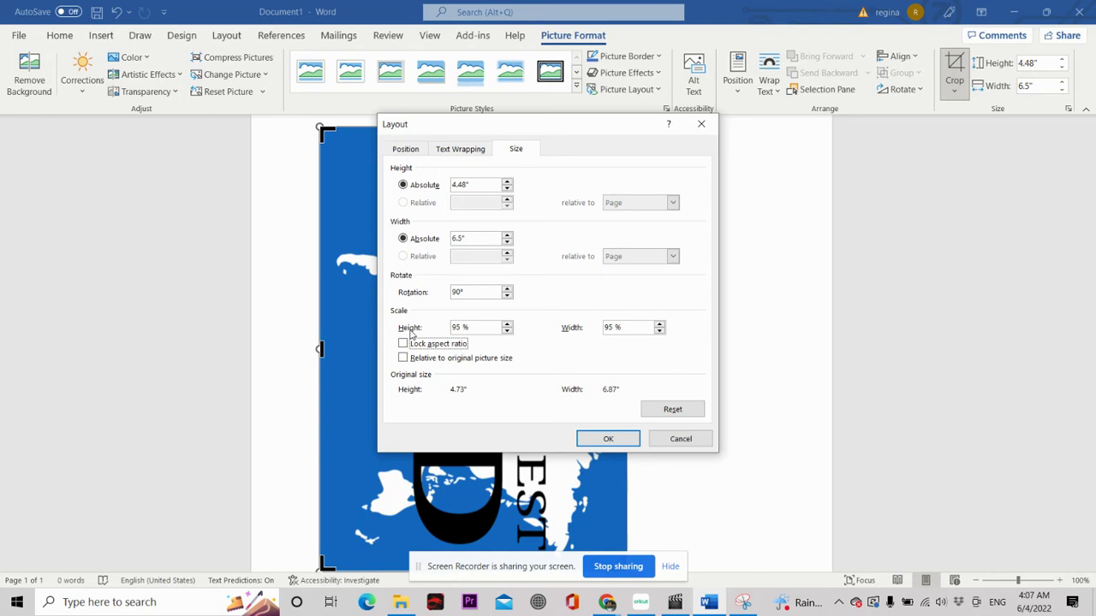
{"action": "left_click_drag", "start_coordinate": [477, 185], "coordinate": [311, 182]}
{"action": "type", "text": "8"}
{"action": "left_click_drag", "start_coordinate": [488, 237], "coordinate": [324, 223]}
{"action": "type", "text": "9.40"}
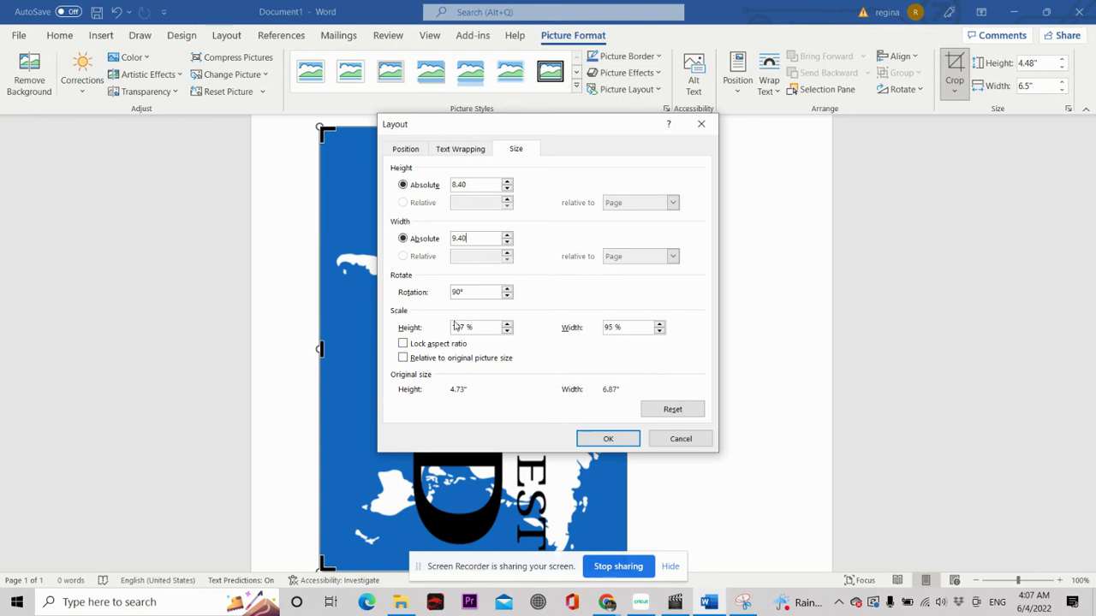
{"action": "left_click", "coordinate": [608, 442]}
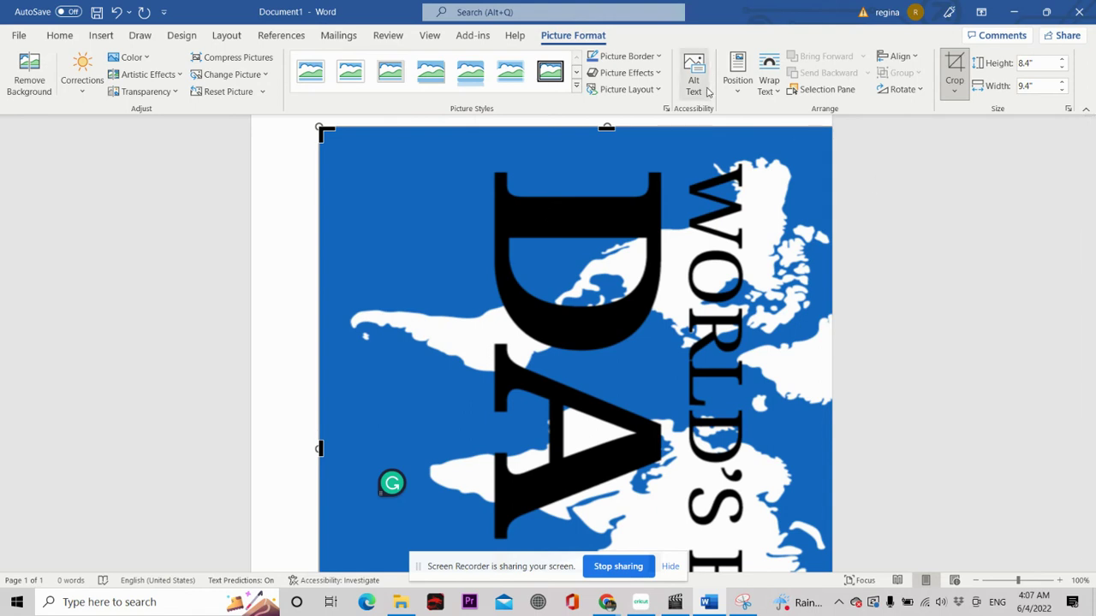
- Position the picture at Middle Center with square text wrapping, then deselect it
{"action": "left_click", "coordinate": [738, 65]}
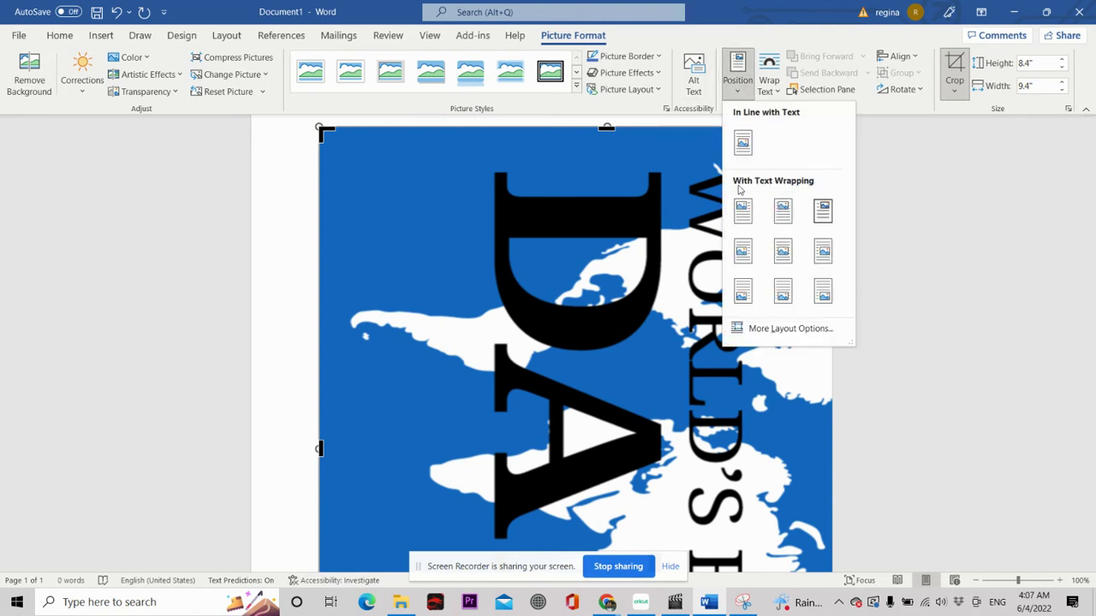
{"action": "left_click", "coordinate": [789, 259]}
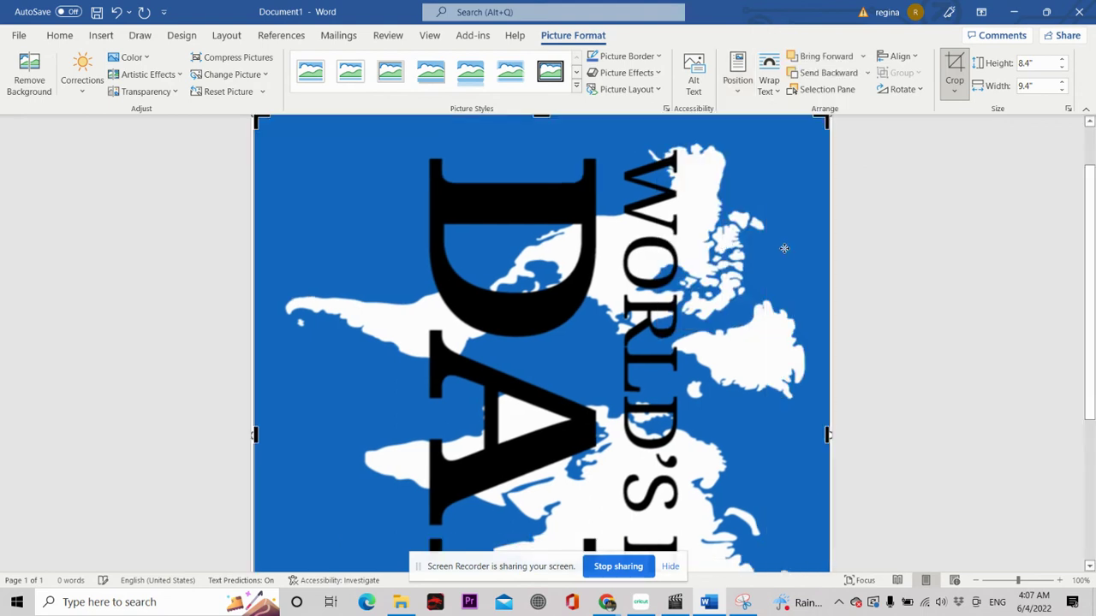
{"action": "left_click", "coordinate": [742, 73]}
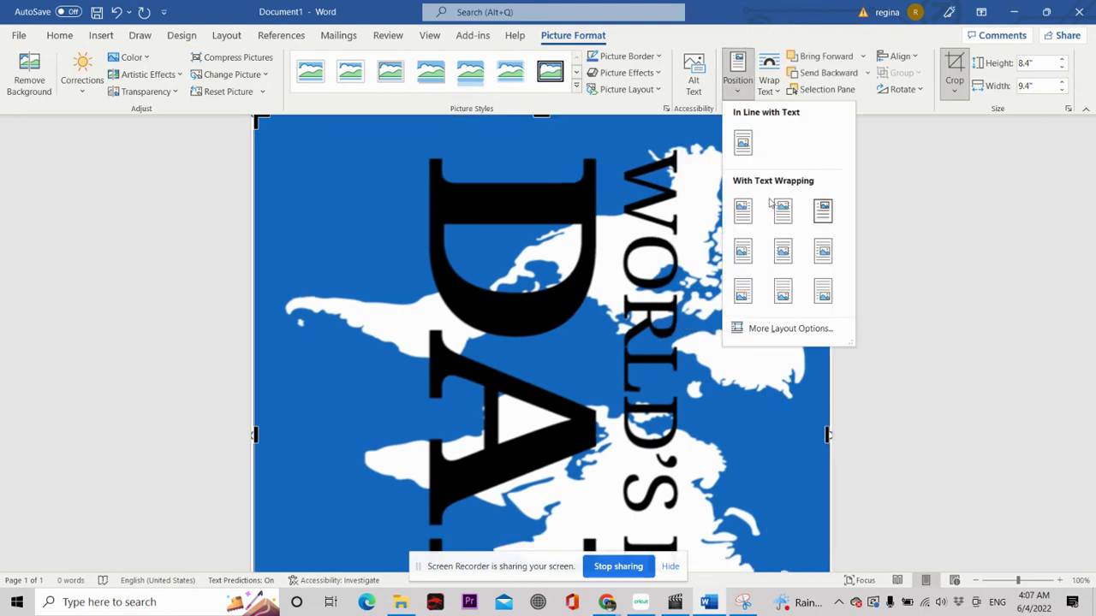
{"action": "left_click", "coordinate": [787, 244]}
{"action": "scroll", "coordinate": [925, 248], "scroll_direction": "down", "scroll_amount": 5}
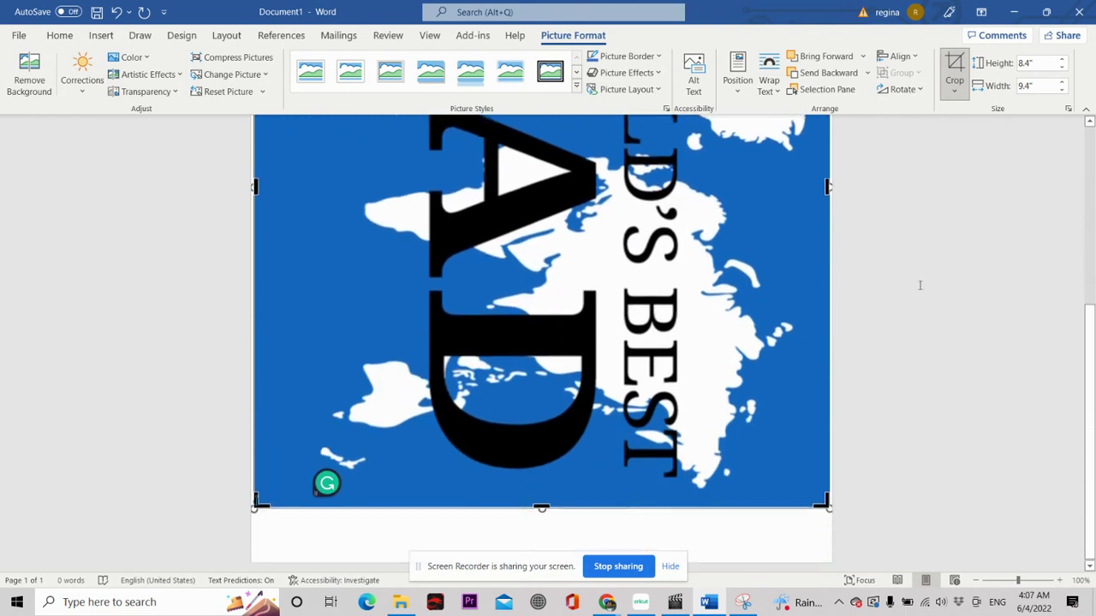
{"action": "scroll", "coordinate": [917, 368], "scroll_direction": "up", "scroll_amount": 5}
{"action": "left_click", "coordinate": [914, 353]}
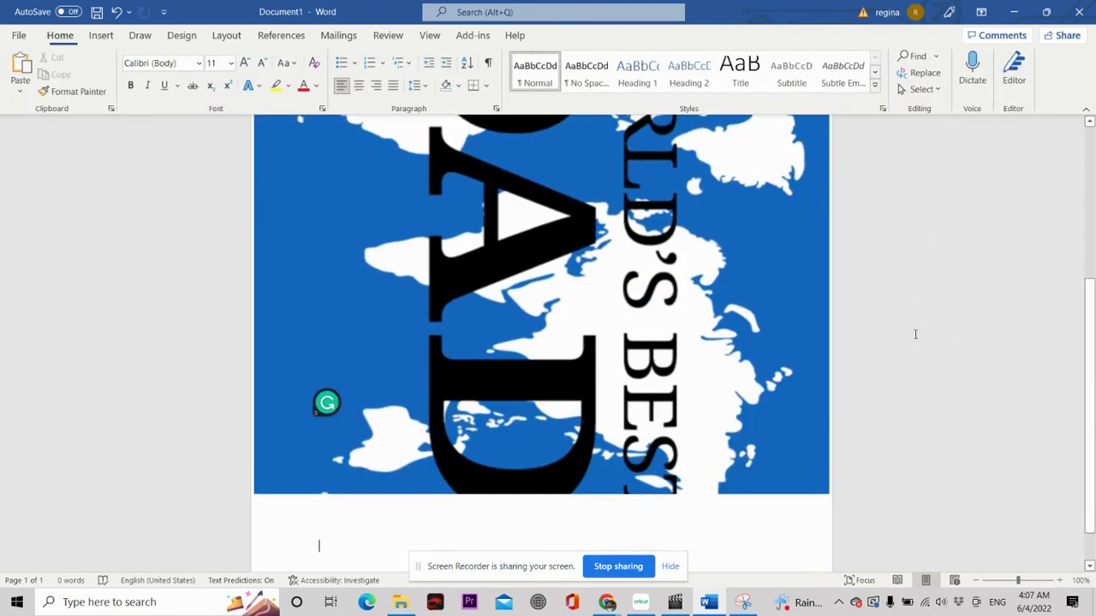
{"action": "scroll", "coordinate": [916, 349], "scroll_direction": "up", "scroll_amount": 3}
{"action": "scroll", "coordinate": [916, 349], "scroll_direction": "up", "scroll_amount": 3}
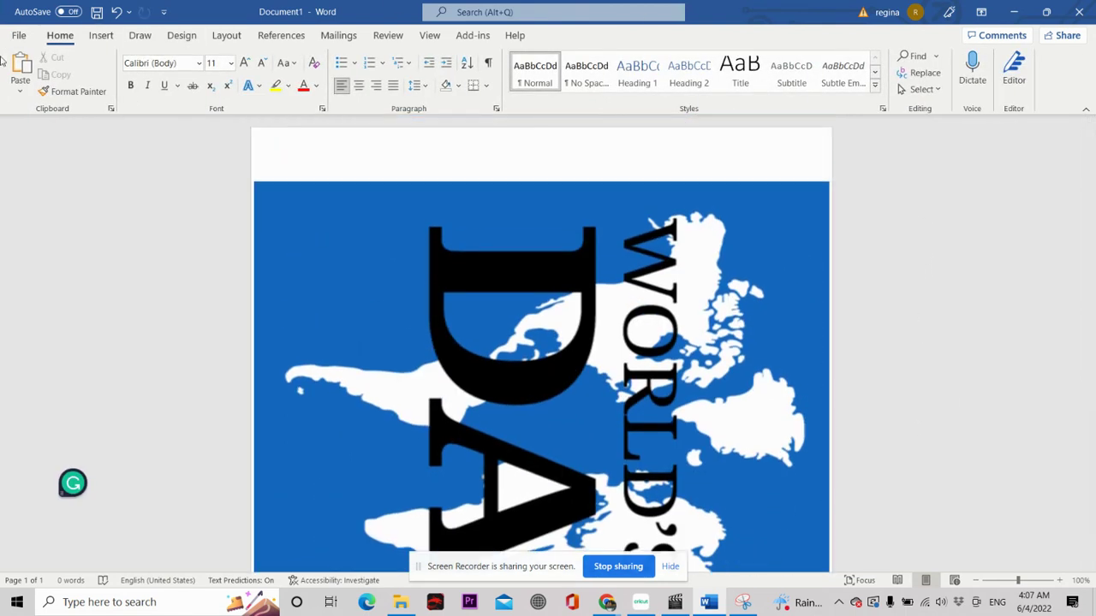
{"action": "left_click", "coordinate": [18, 36]}
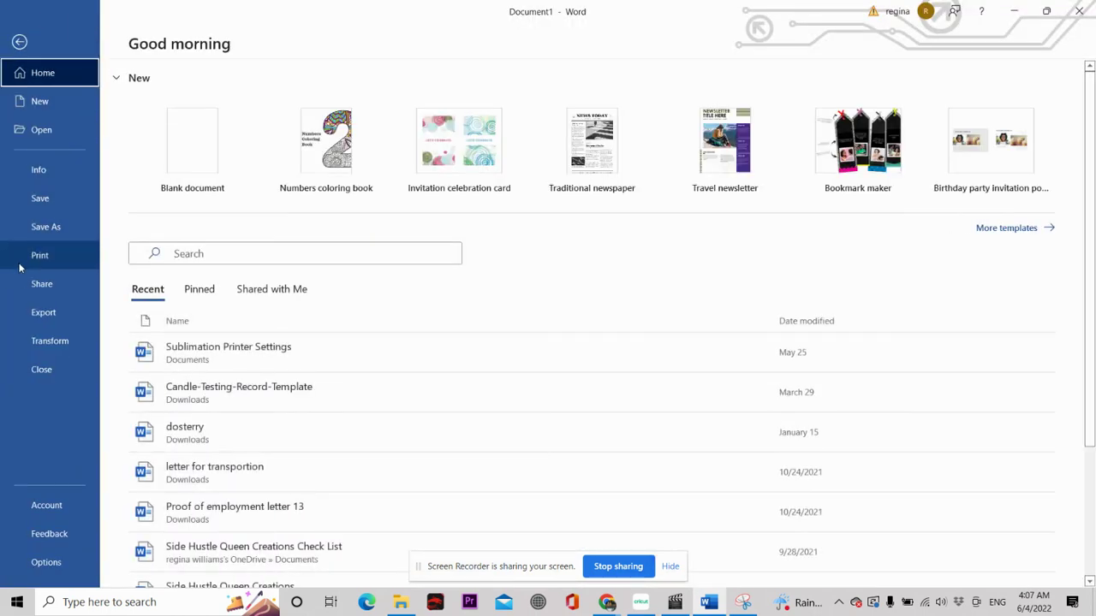
- Print the page on the EPSON ET-2720 Series printer with default settings
{"action": "left_click", "coordinate": [43, 263]}
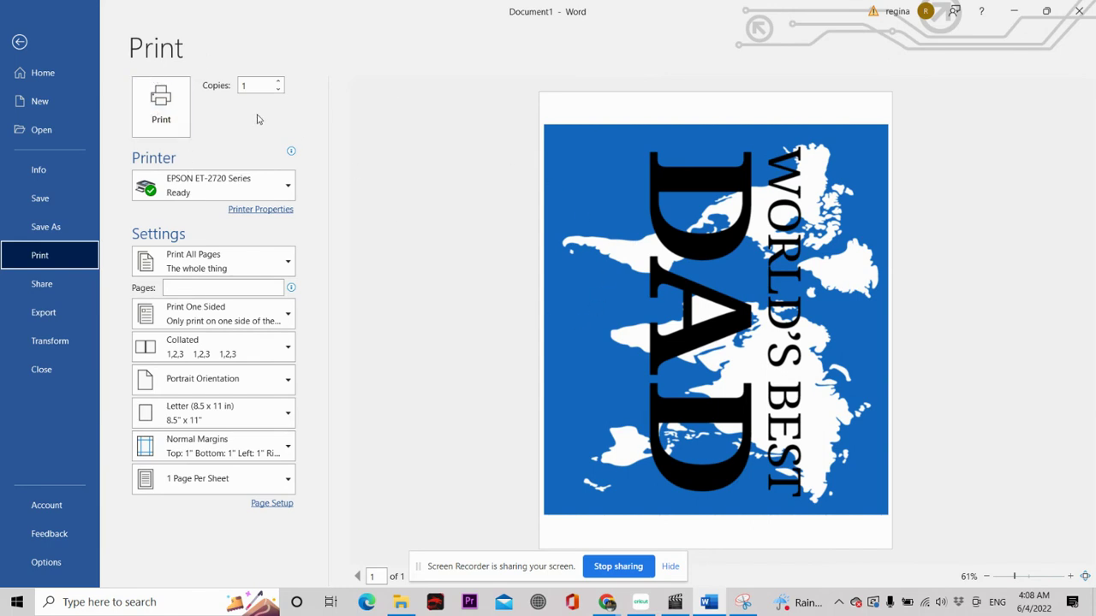
{"action": "left_click", "coordinate": [161, 105]}
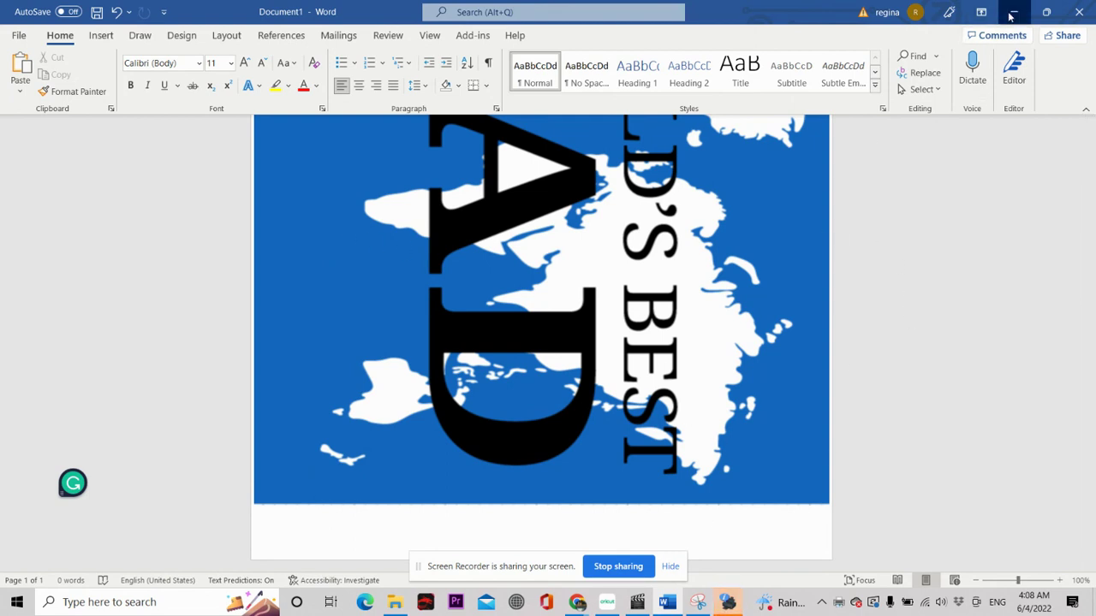
- Back in Cricut Design Space, show the Weld Result title layer and hide the Flatten layer
{"action": "left_click", "coordinate": [672, 599]}
{"action": "left_click", "coordinate": [668, 602]}
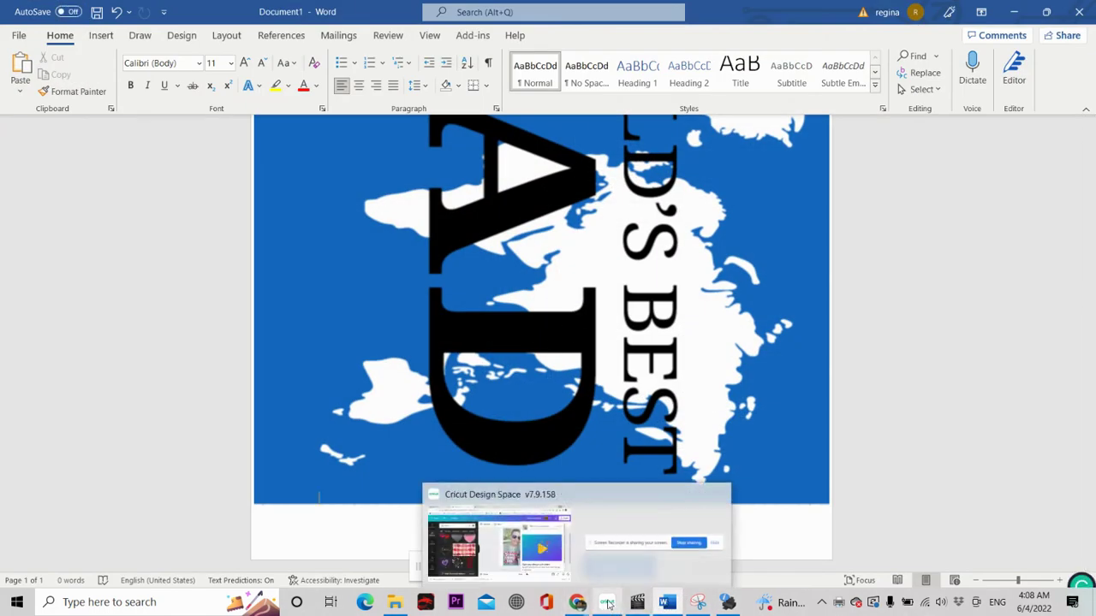
{"action": "left_click", "coordinate": [624, 575]}
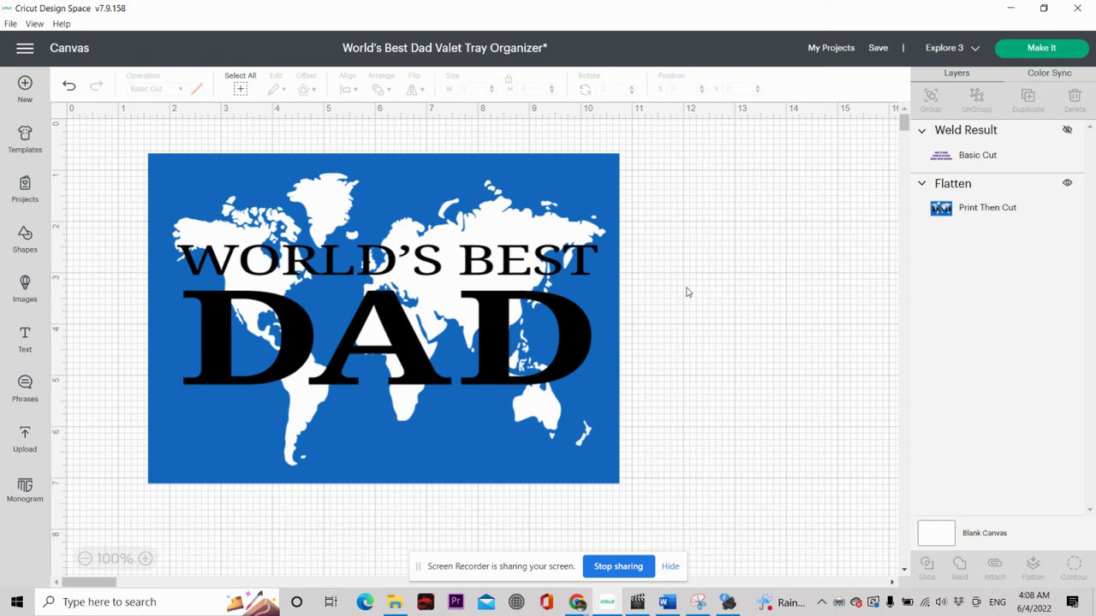
{"action": "left_click", "coordinate": [1067, 129]}
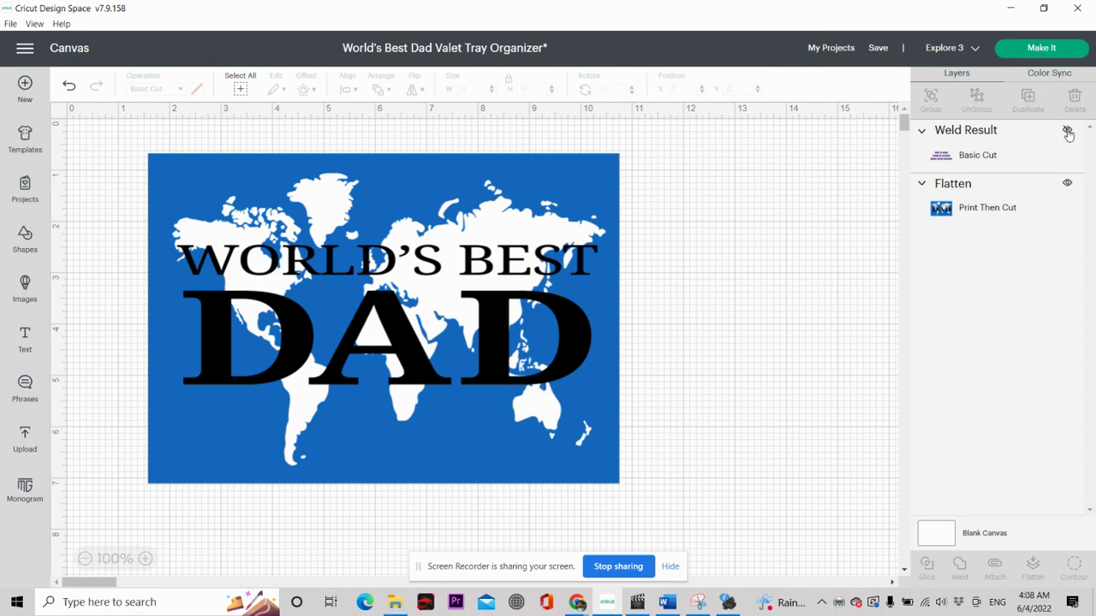
{"action": "left_click", "coordinate": [1066, 183]}
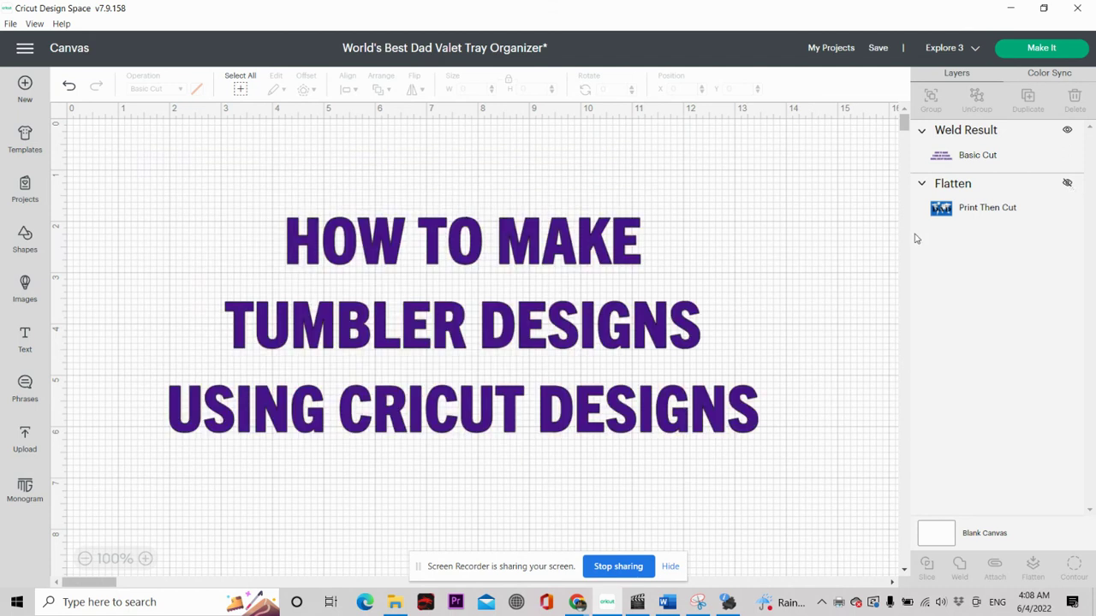